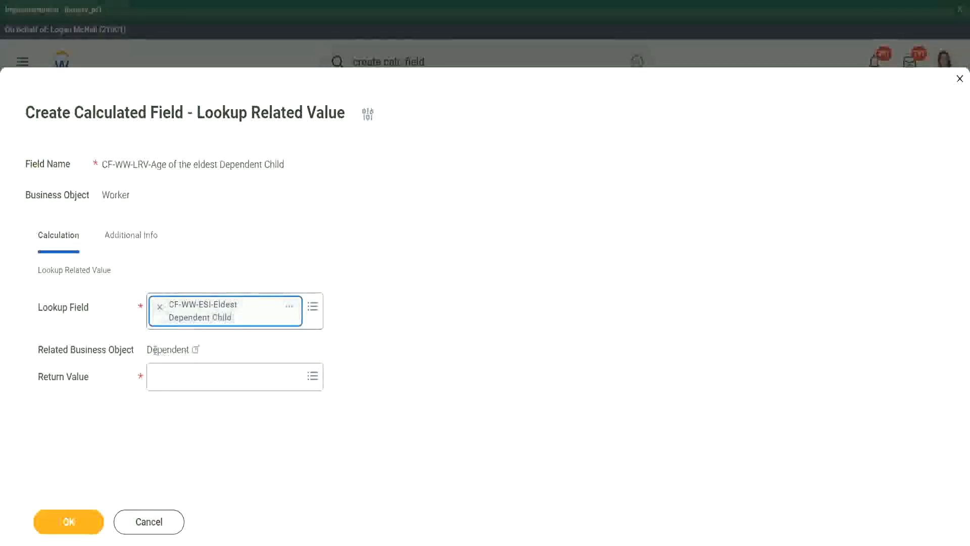
# Review the details of the CF-WW-ESI-Eldest Dependent Child lookup field and its related business object.
pyautogui.moveTo(147, 350); pyautogui.dragTo(301, 318)
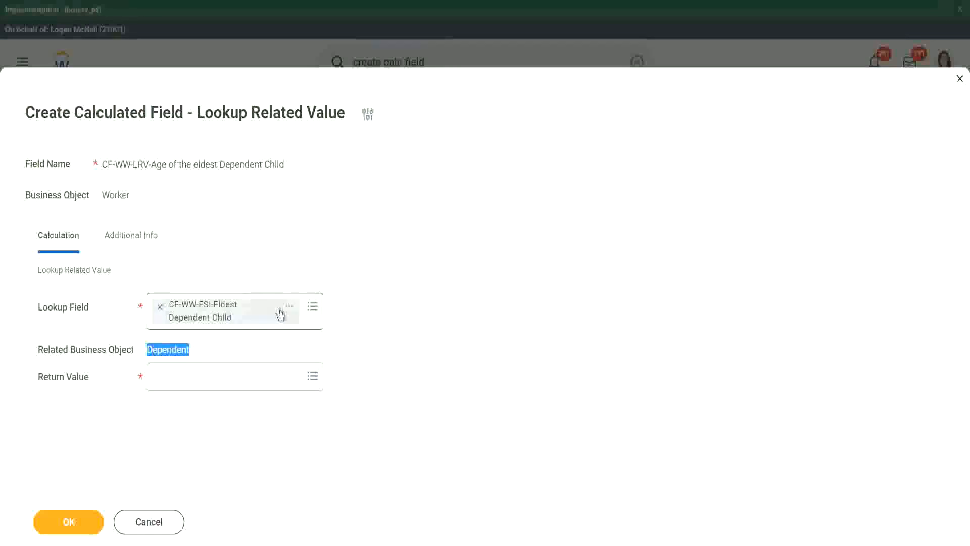
pyautogui.click(289, 312)
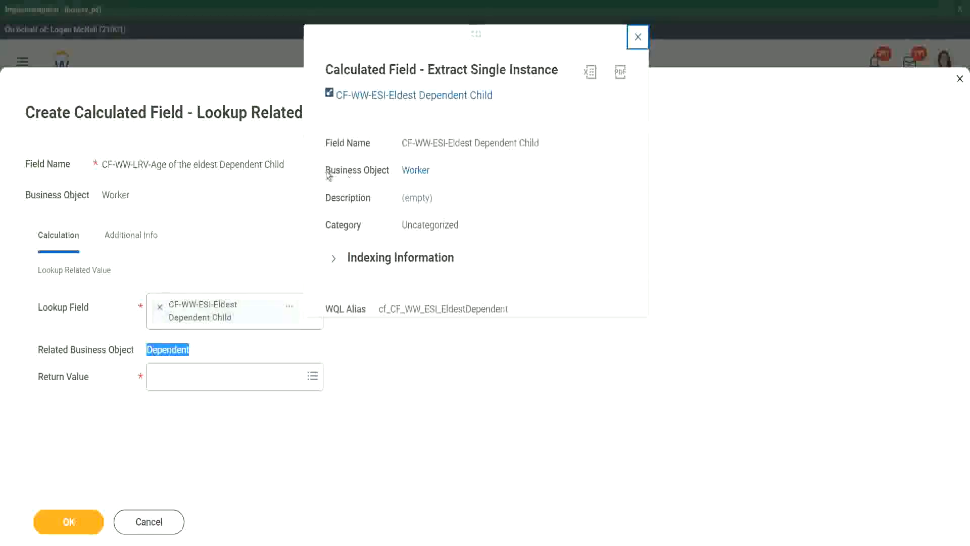
pyautogui.moveTo(325, 170); pyautogui.dragTo(389, 170)
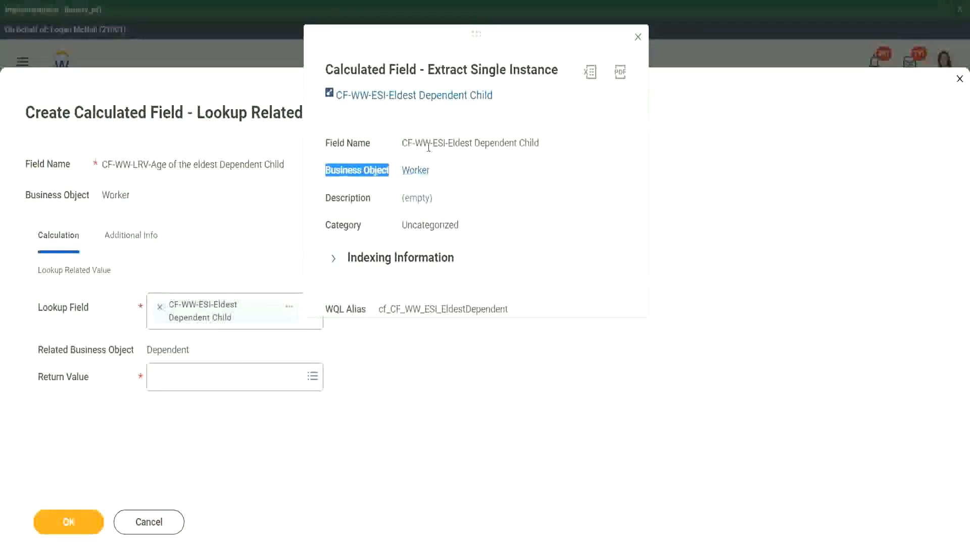
pyautogui.moveTo(438, 143); pyautogui.dragTo(465, 143)
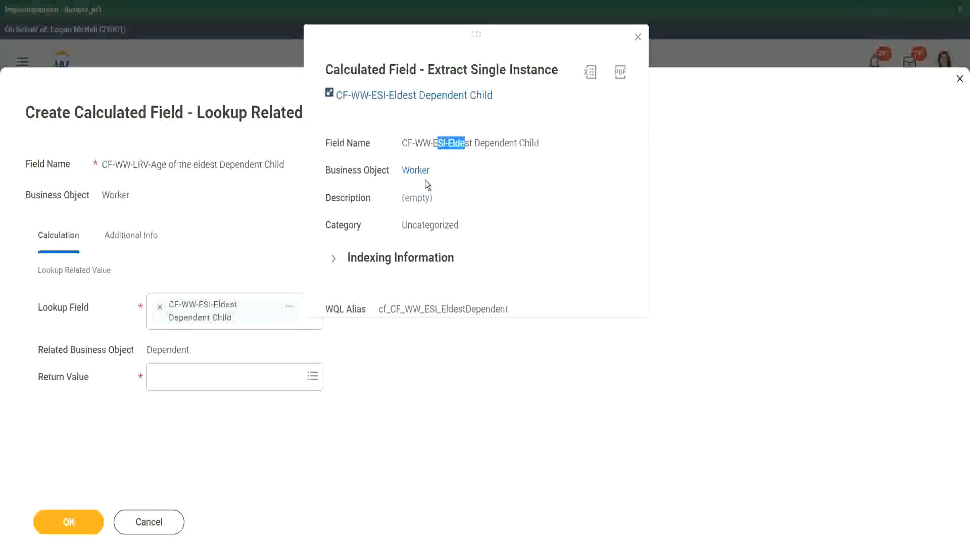
pyautogui.click(637, 37)
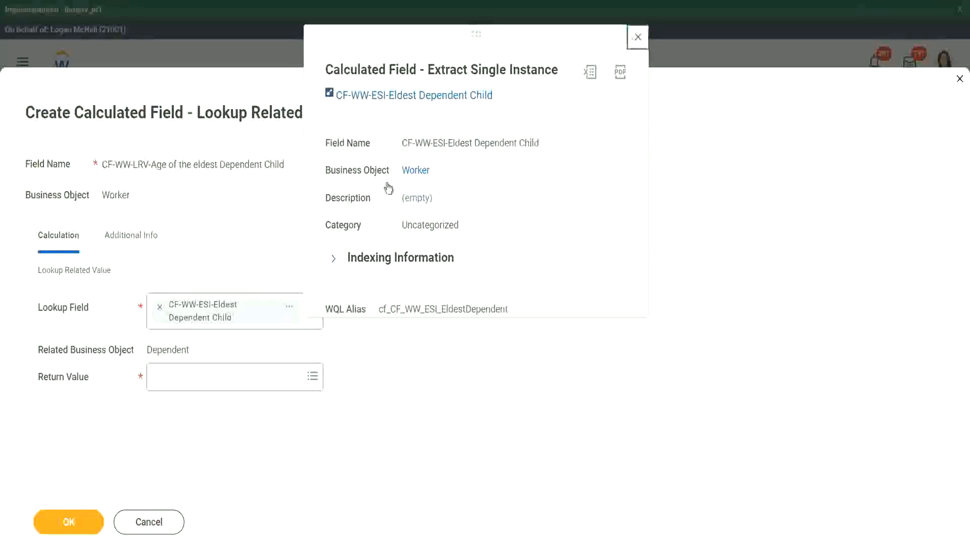
# Set the return value to the Dependent's Age field and save the Lookup Related Value calculated field.
pyautogui.moveTo(147, 349); pyautogui.dragTo(185, 350)
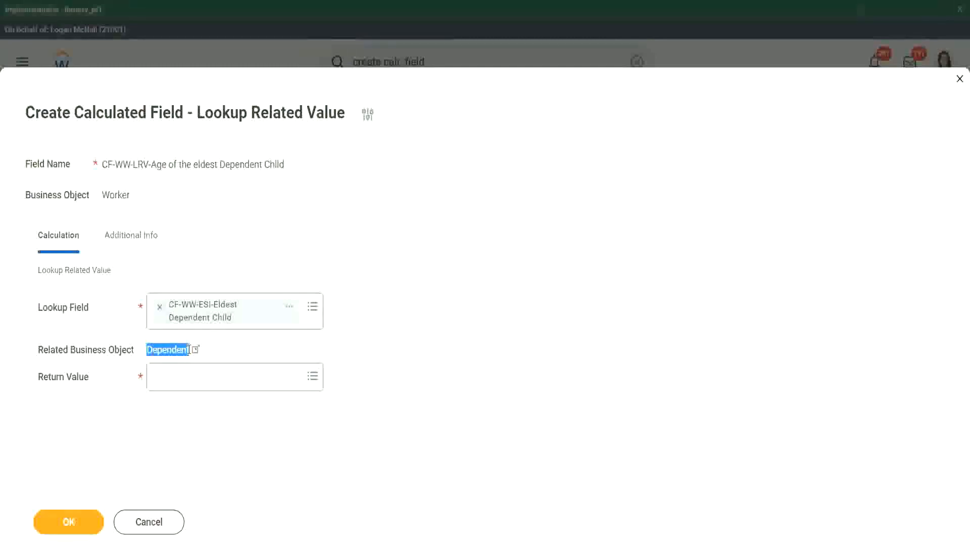
pyautogui.doubleClick(184, 347)
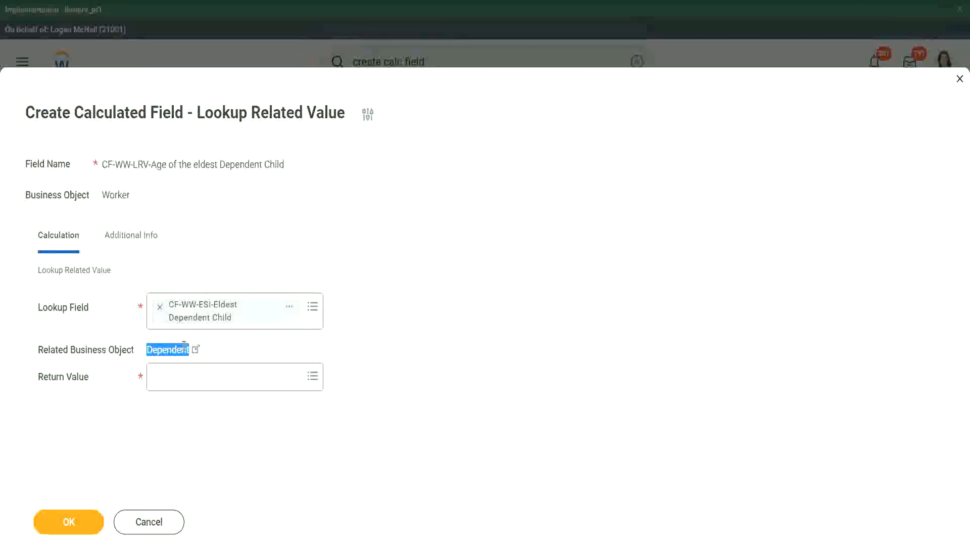
pyautogui.click(172, 382)
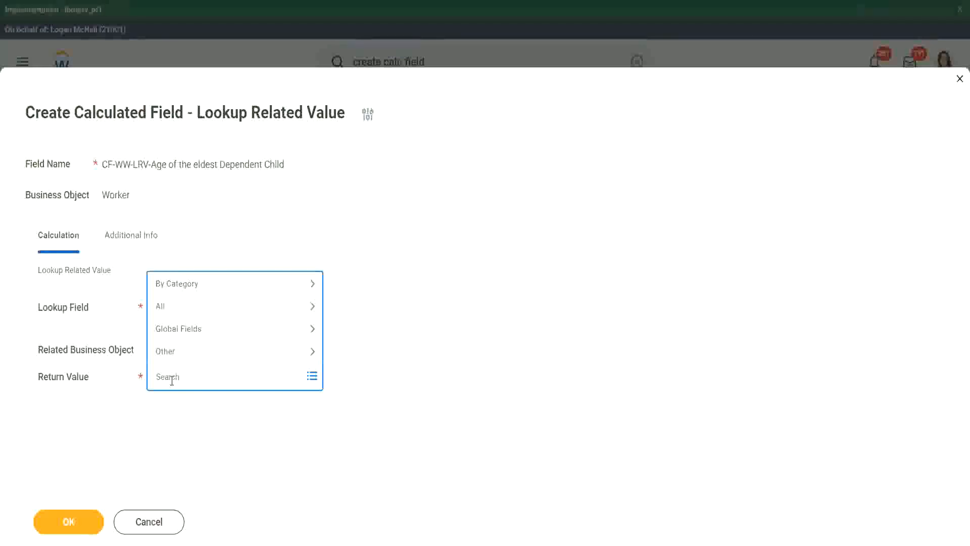
pyautogui.write('age')
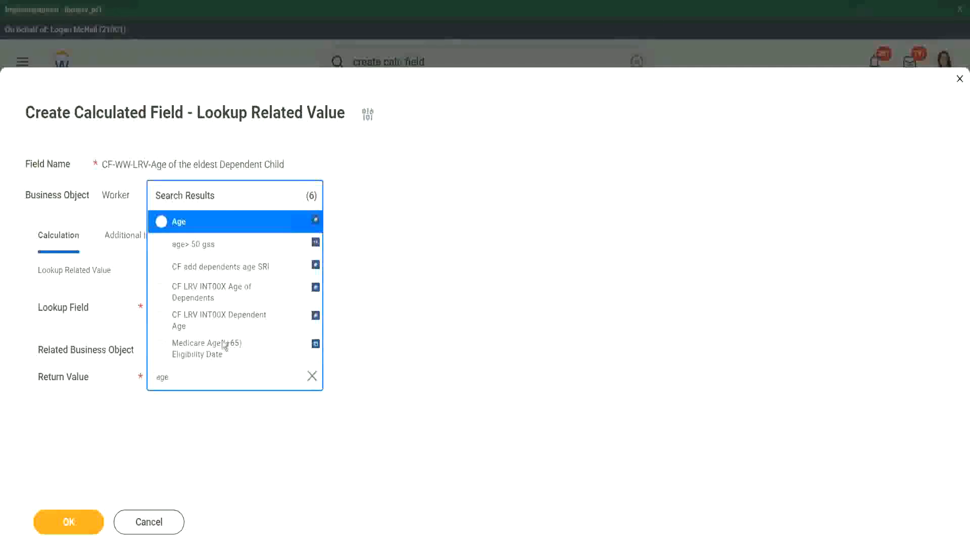
pyautogui.click(248, 231)
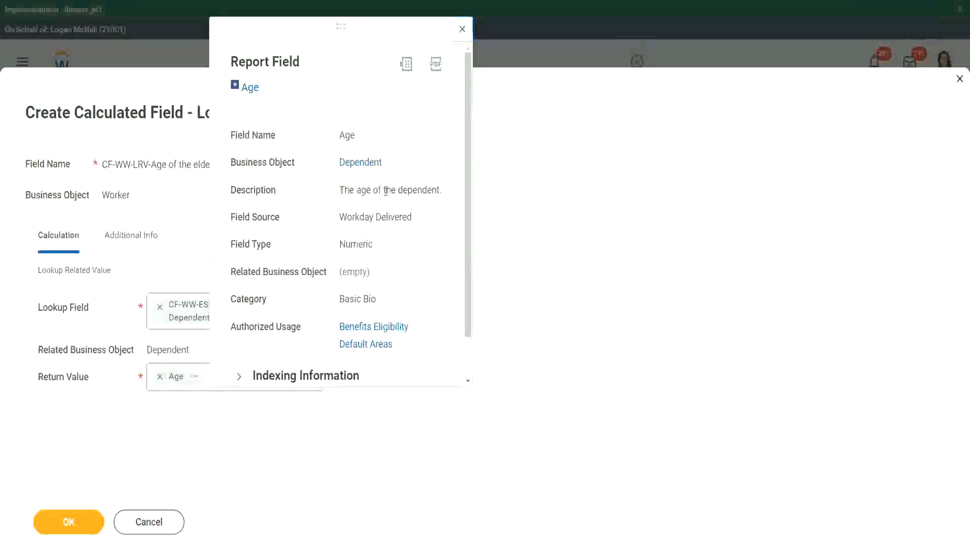
pyautogui.moveTo(340, 190); pyautogui.dragTo(440, 188)
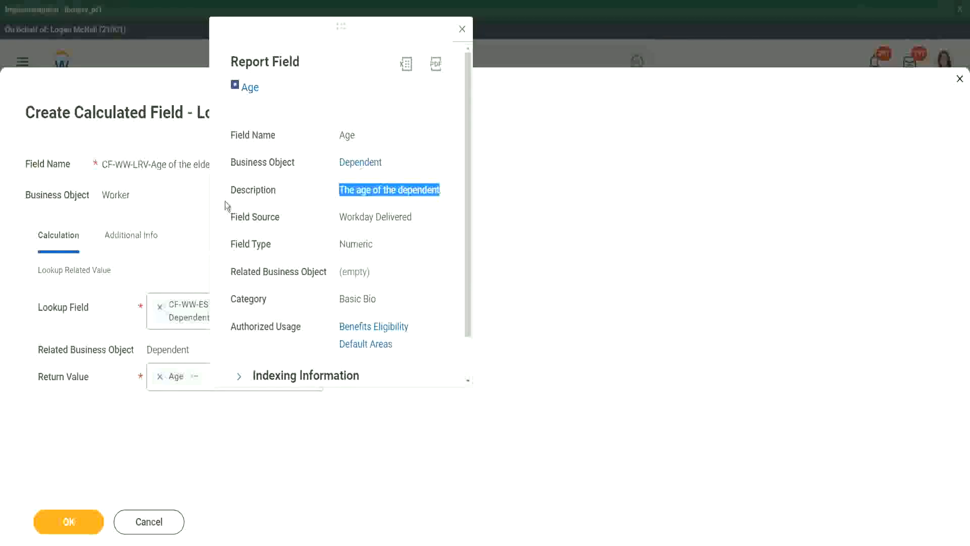
pyautogui.click(162, 217)
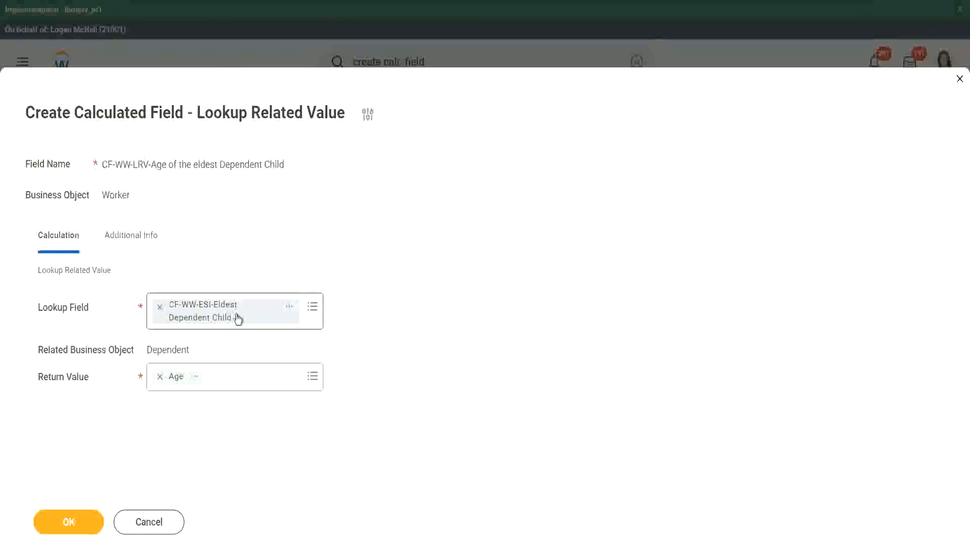
pyautogui.click(76, 520)
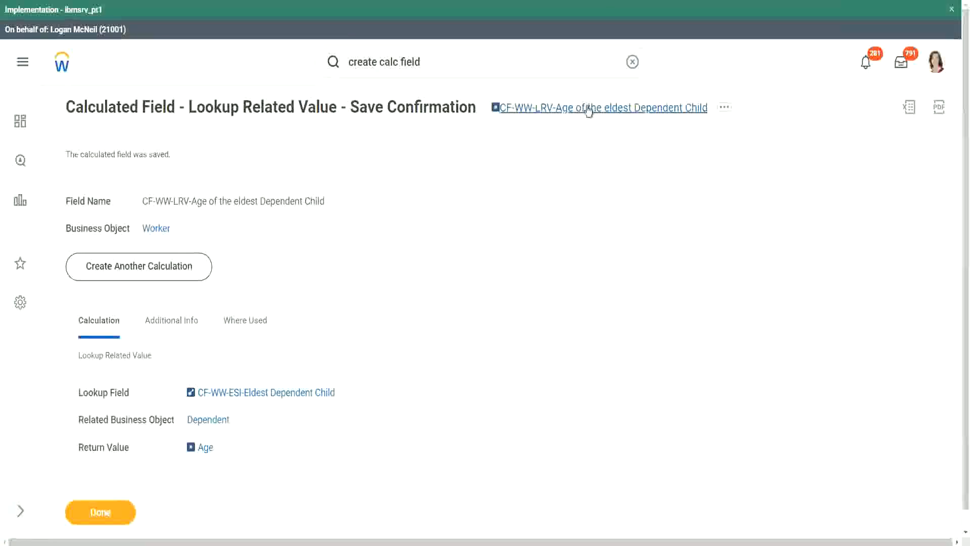
# Copy the new calculated field's name and close the save confirmation.
pyautogui.rightClick(585, 108)
pyautogui.click(615, 165)
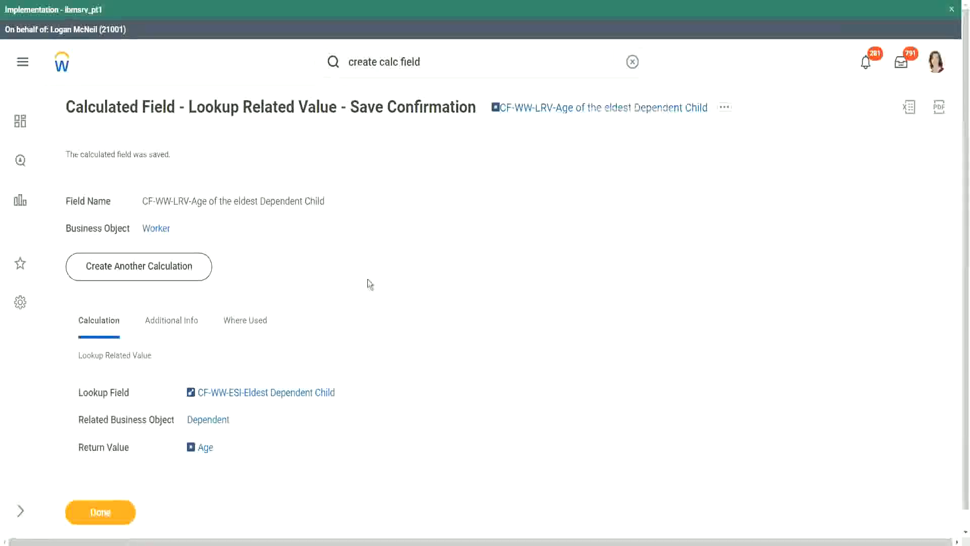
pyautogui.click(101, 513)
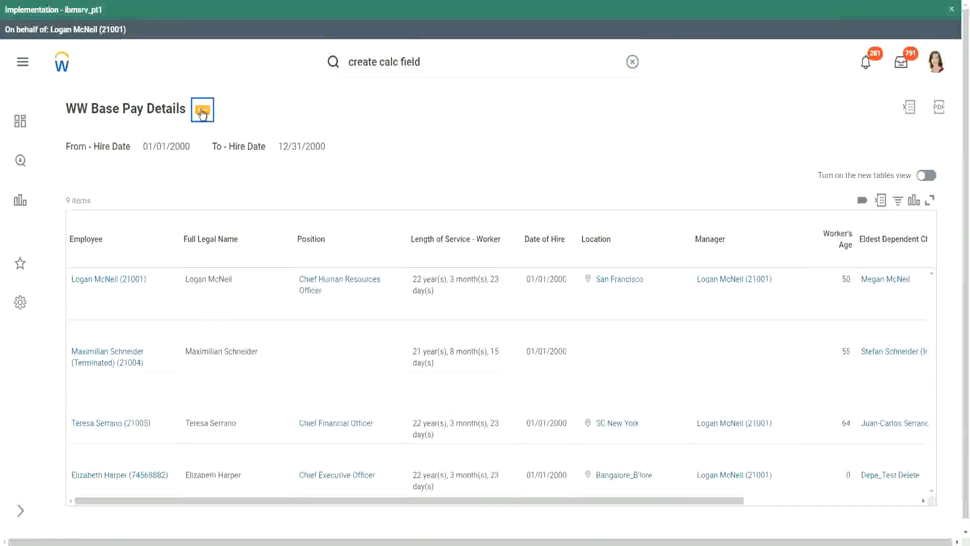
# Open the WW Base Pay Details custom report for editing.
pyautogui.click(202, 113)
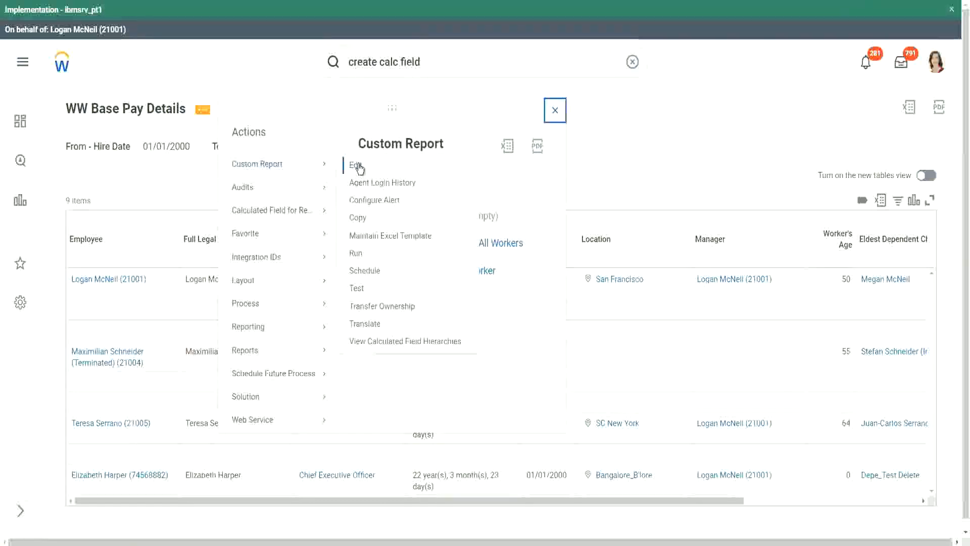
pyautogui.click(358, 167)
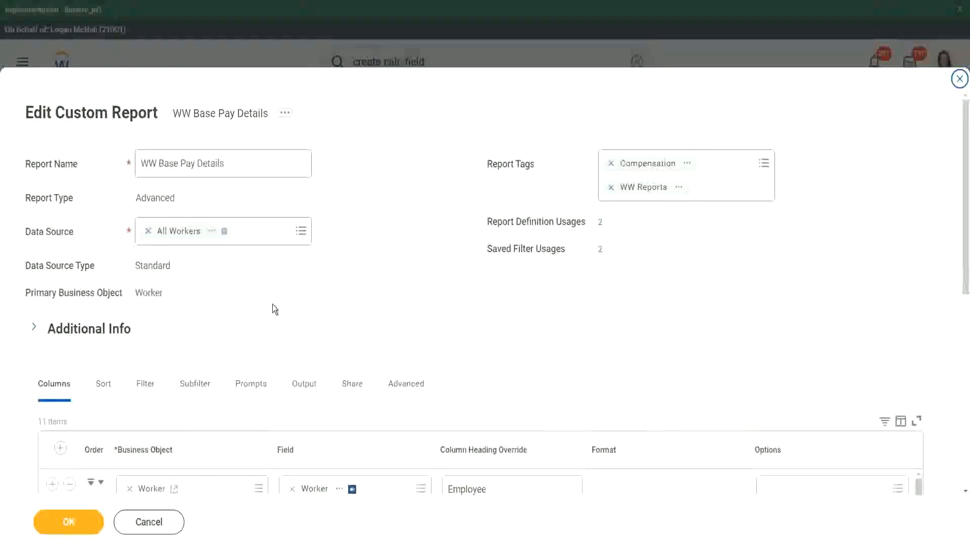
pyautogui.scroll(-8, 272, 304)
pyautogui.scroll(-3, 270, 263)
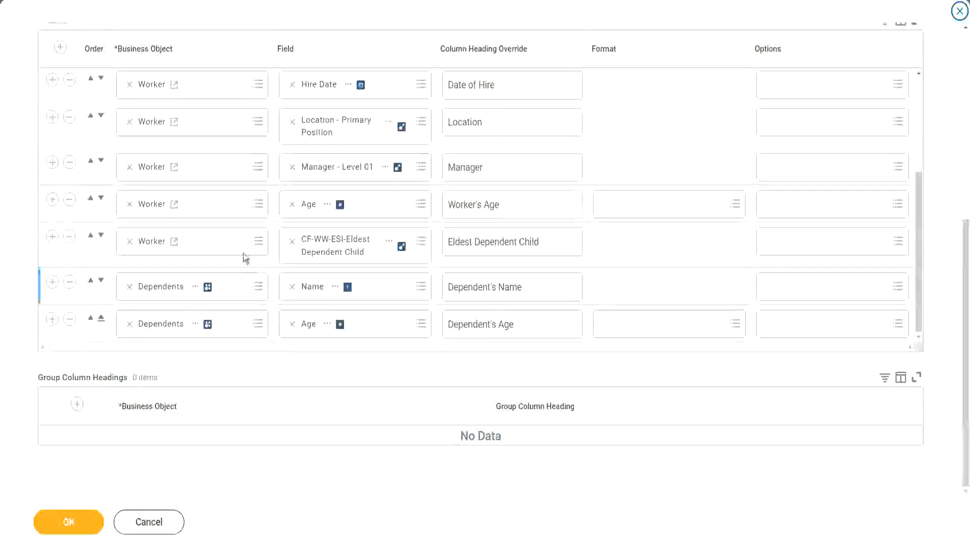
# Insert a Worker column after Eldest Dependent Child using the CF-WW-LRV-Age of the eldest Dependent Child field.
pyautogui.click(53, 236)
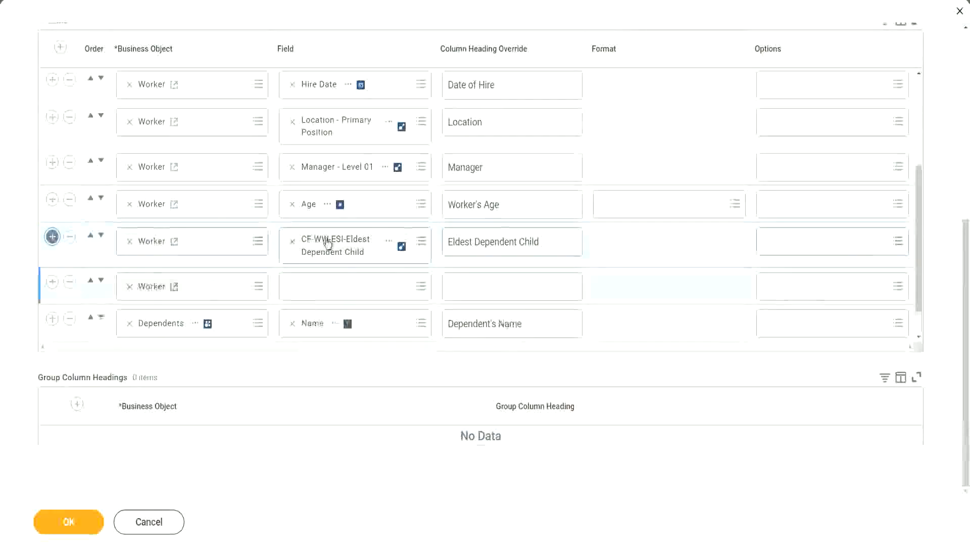
pyautogui.click(318, 295)
pyautogui.hotkey('ctrl', 'v')
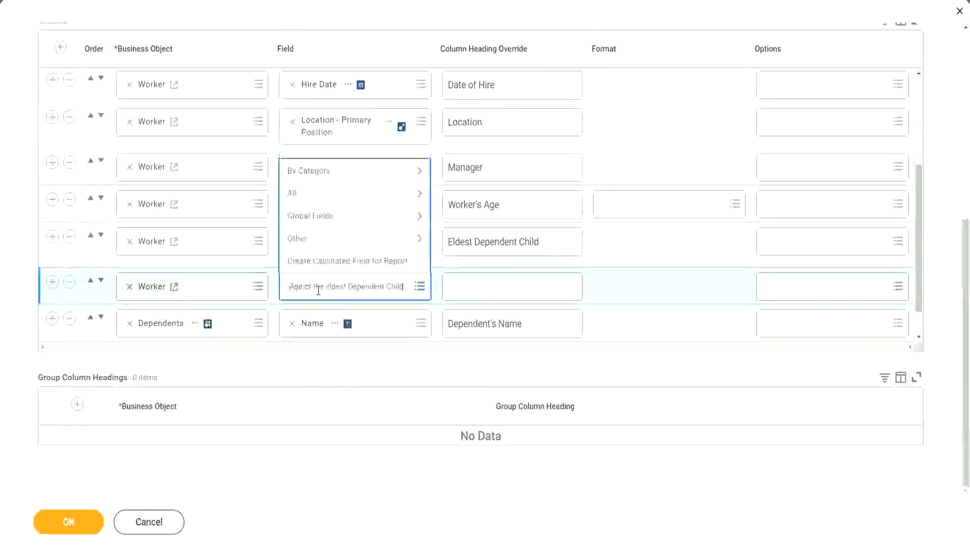
pyautogui.press('Return')
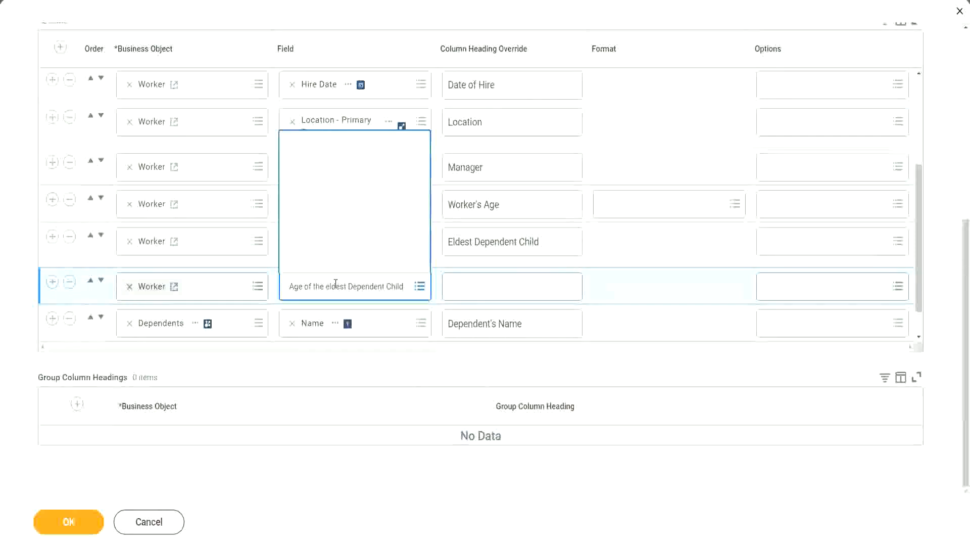
# Set the new column's heading to "Age of the Eldest Dependent Child" and save the report.
pyautogui.click(489, 280)
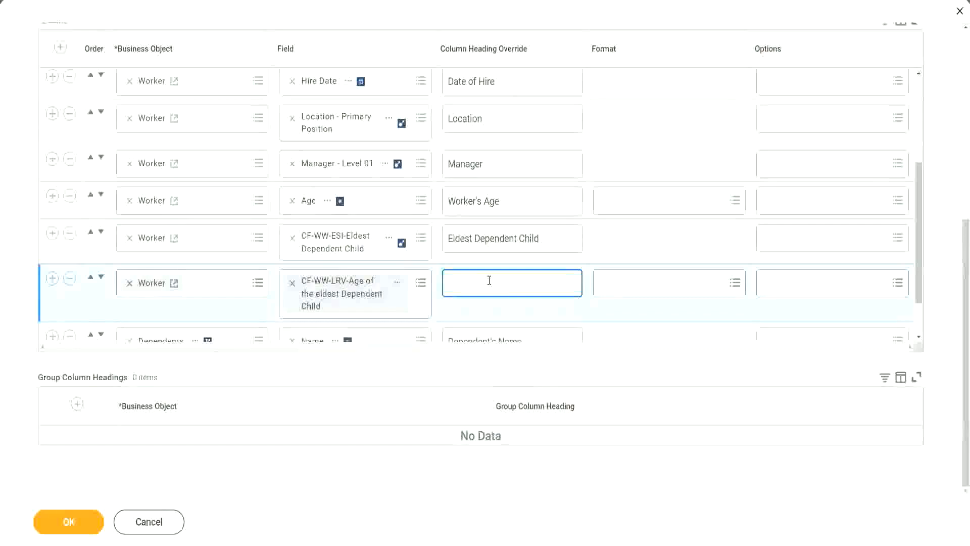
pyautogui.write('Age of the E')
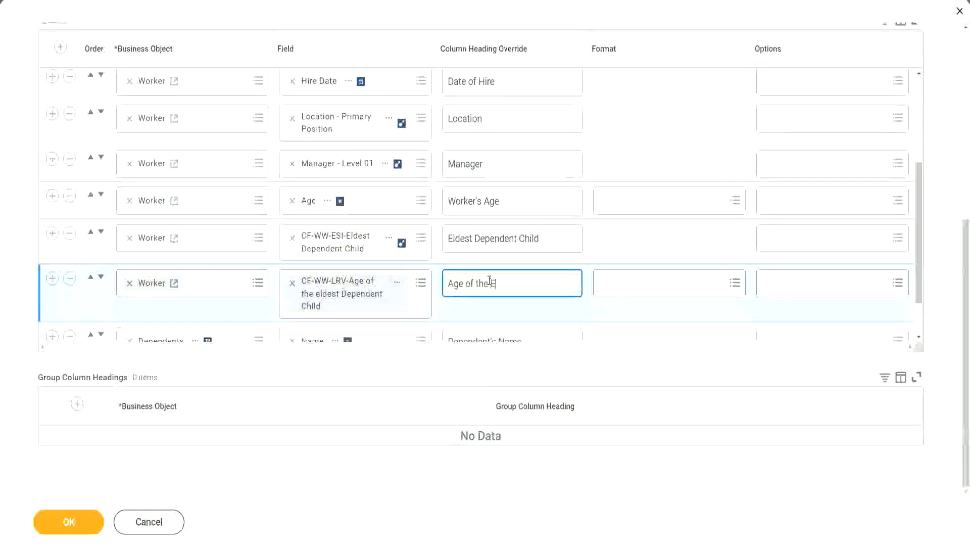
pyautogui.write('ldest De')
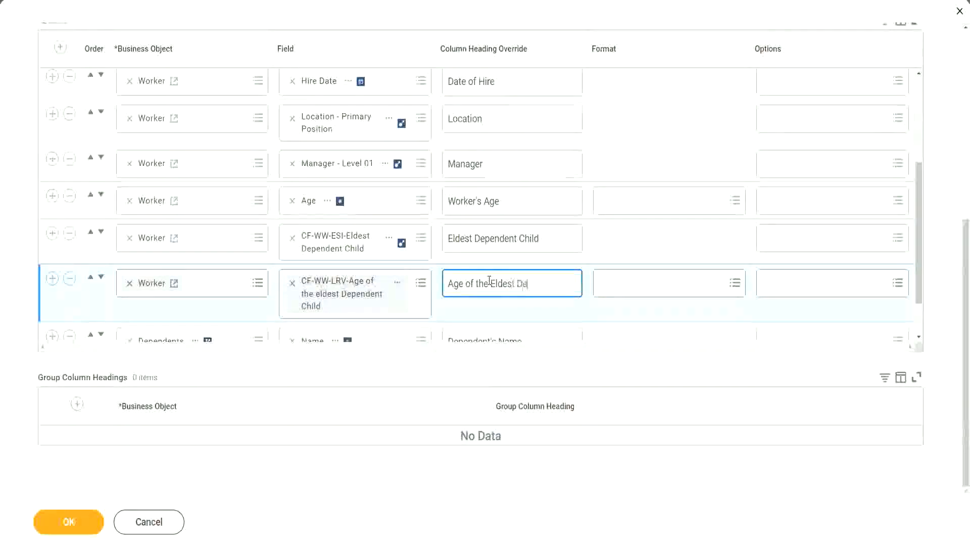
pyautogui.write('pendent Child')
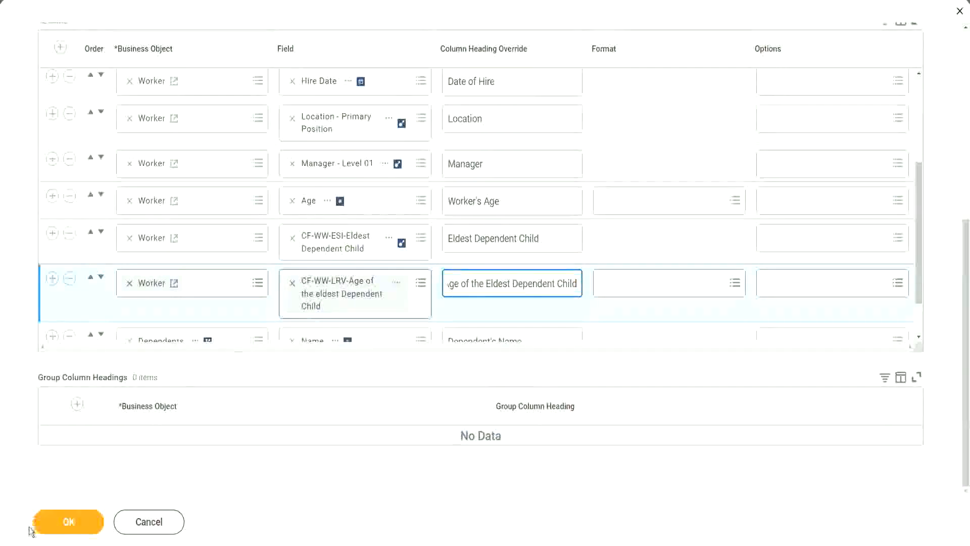
pyautogui.click(58, 529)
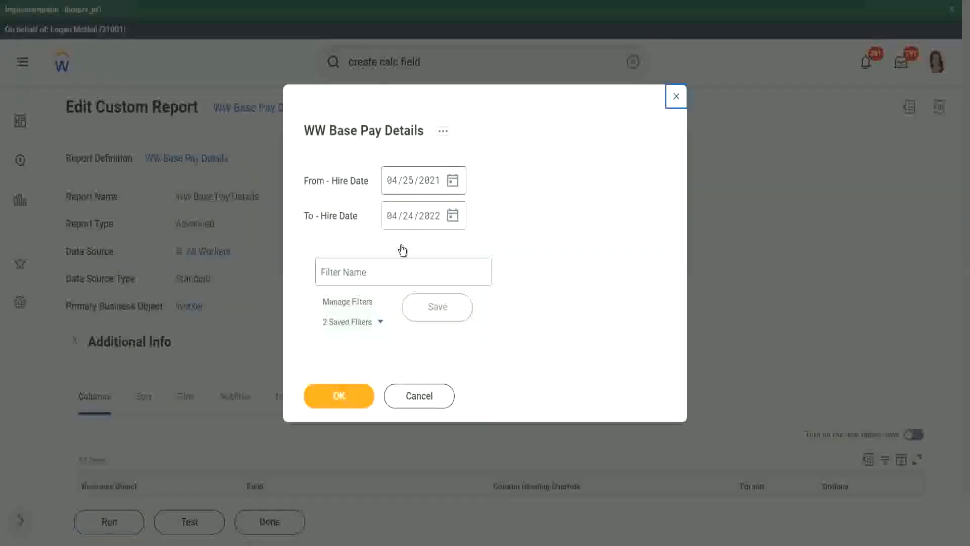
# Run the report with hire dates from 01/01/2000 to 12/31/2000.
pyautogui.write('01/01/20')
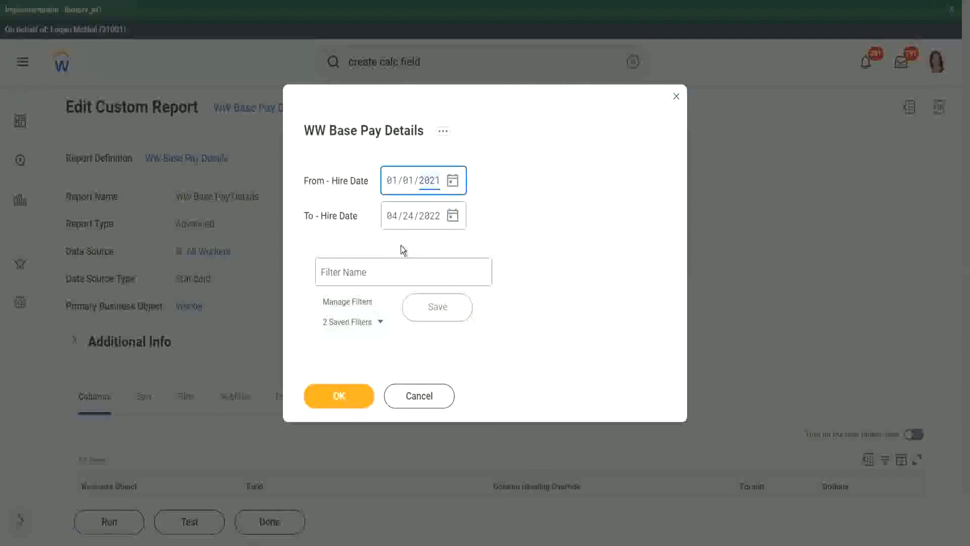
pyautogui.write('00')
pyautogui.press('Tab')
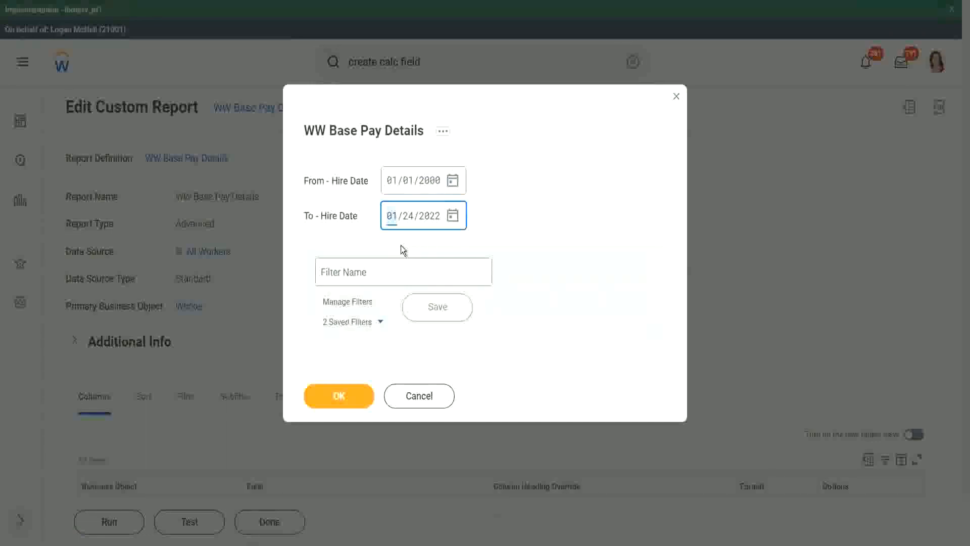
pyautogui.write('12/31/2000')
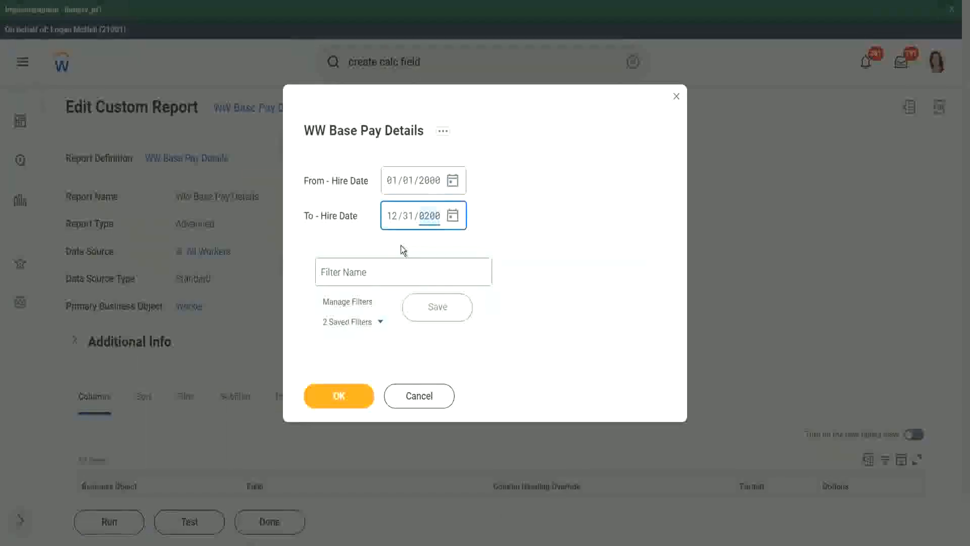
pyautogui.click(373, 271)
pyautogui.write('2000')
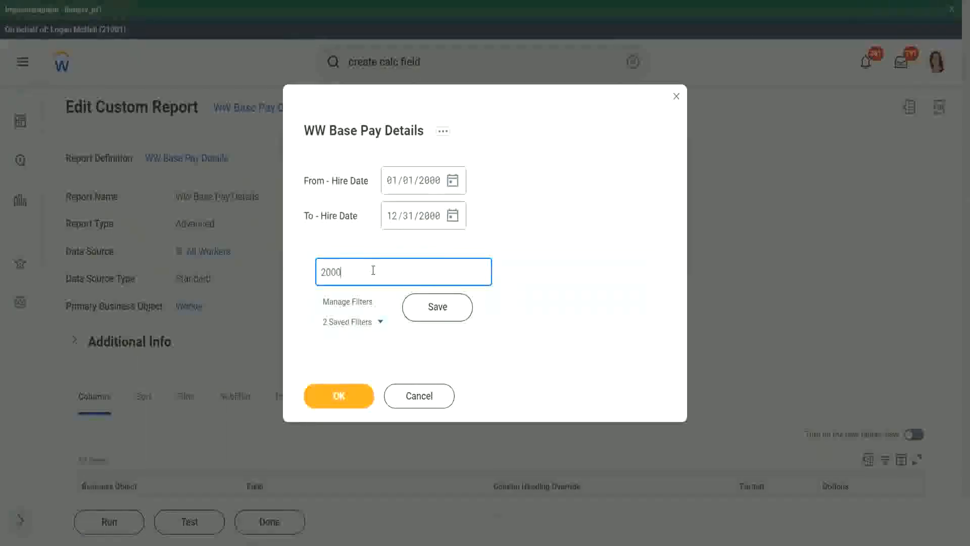
pyautogui.click(433, 304)
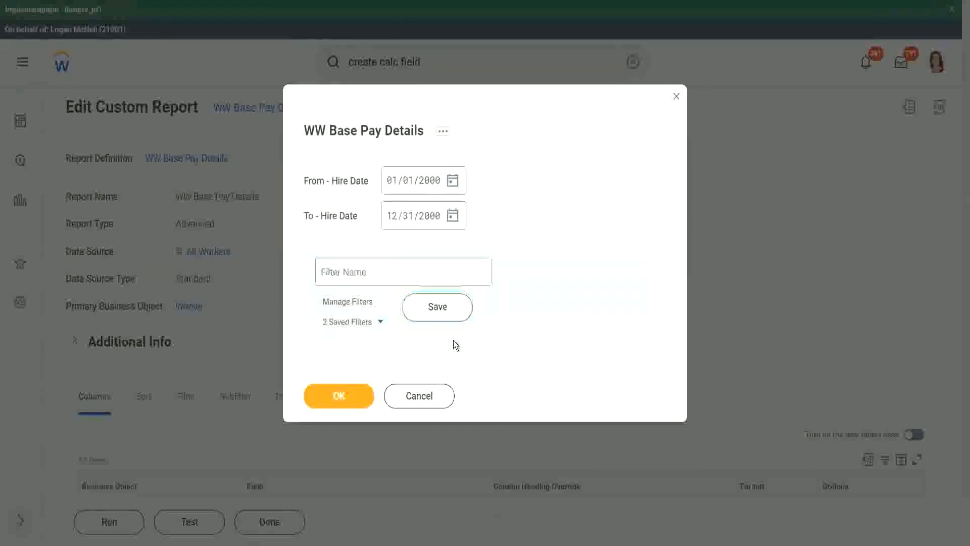
pyautogui.click(336, 400)
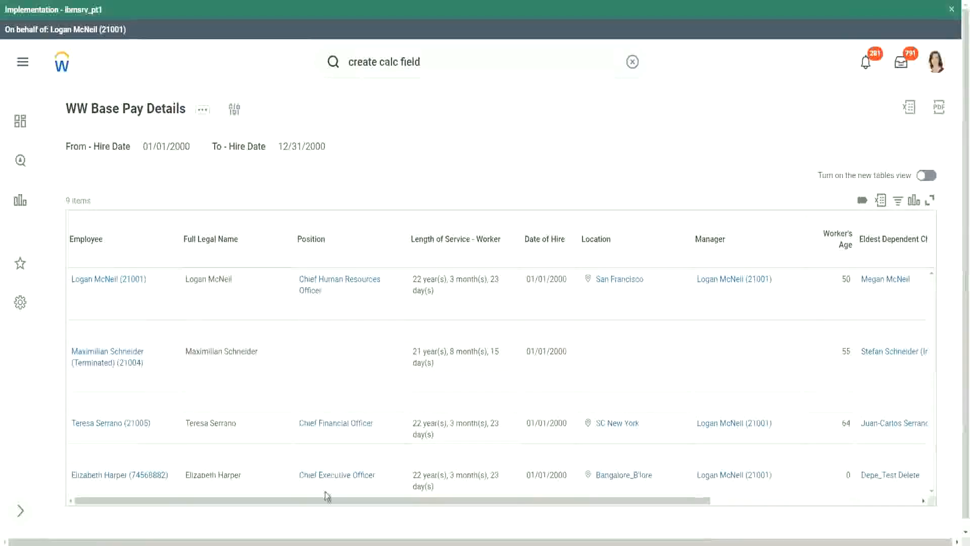
# Compare the Age of the Eldest Dependent Child column with the dependents' ages in the results.
pyautogui.hscroll(5, 440, 515)
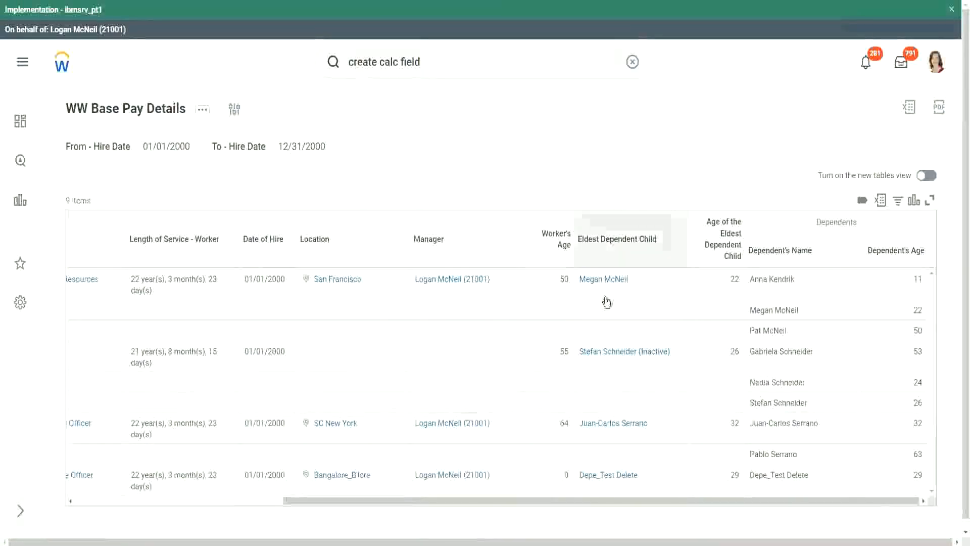
pyautogui.doubleClick(733, 279)
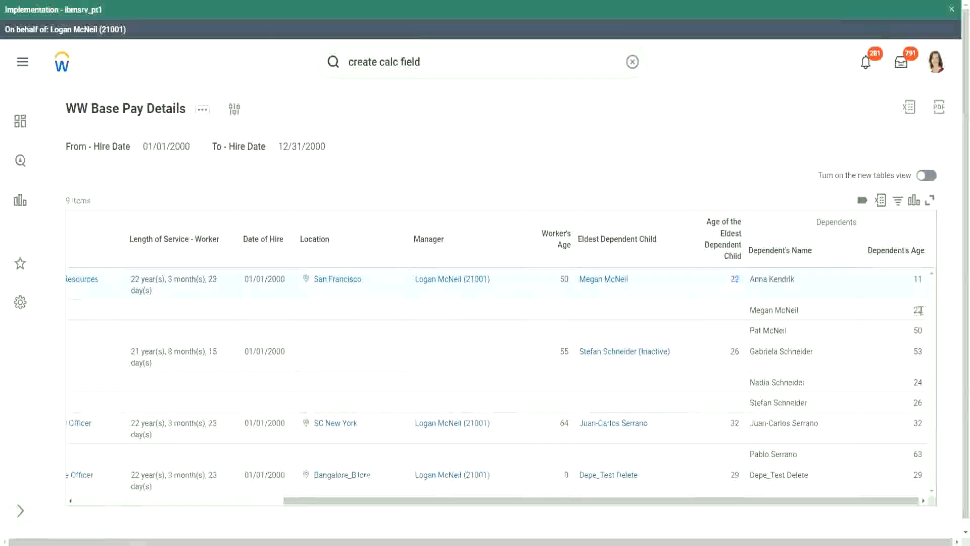
pyautogui.doubleClick(915, 310)
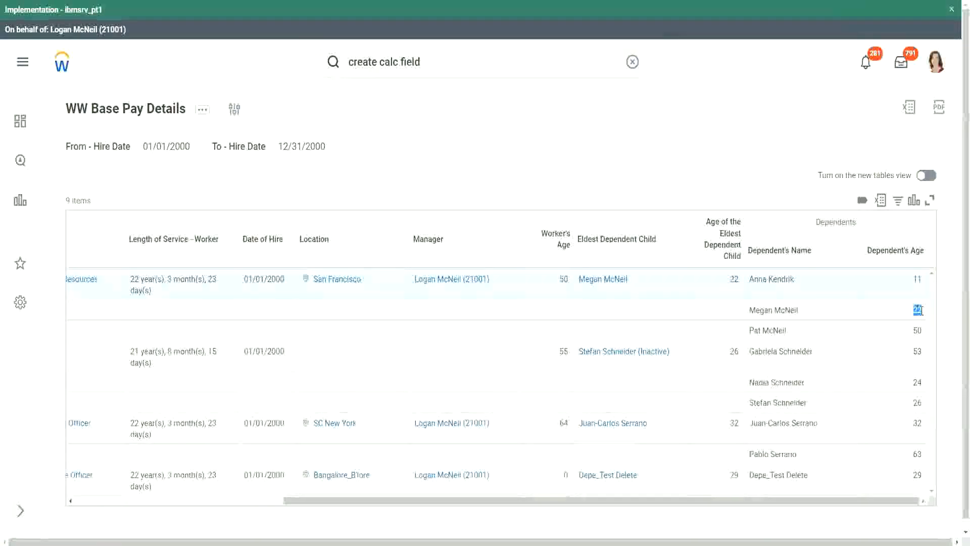
pyautogui.doubleClick(733, 279)
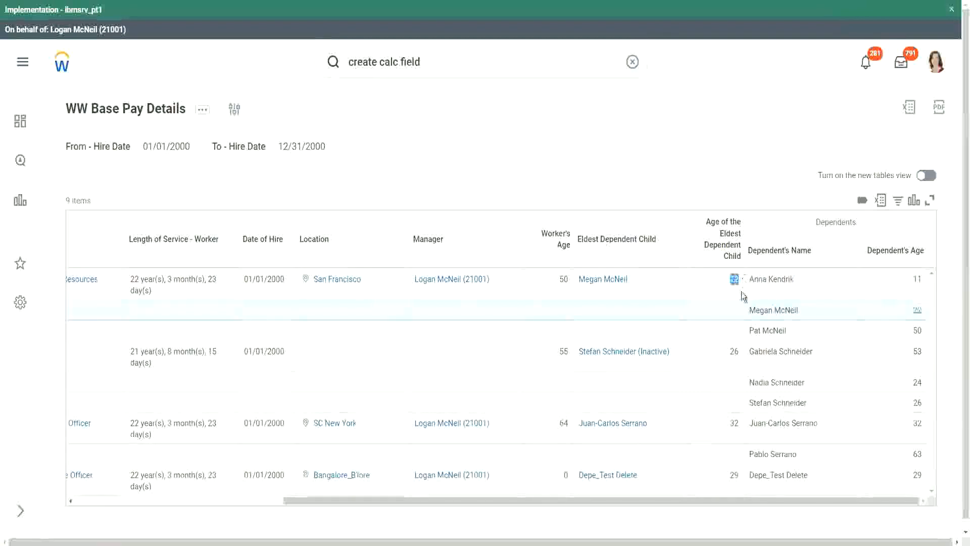
# Check each worker's eldest-child age against the matching dependent's age in the Dependents columns.
pyautogui.doubleClick(735, 354)
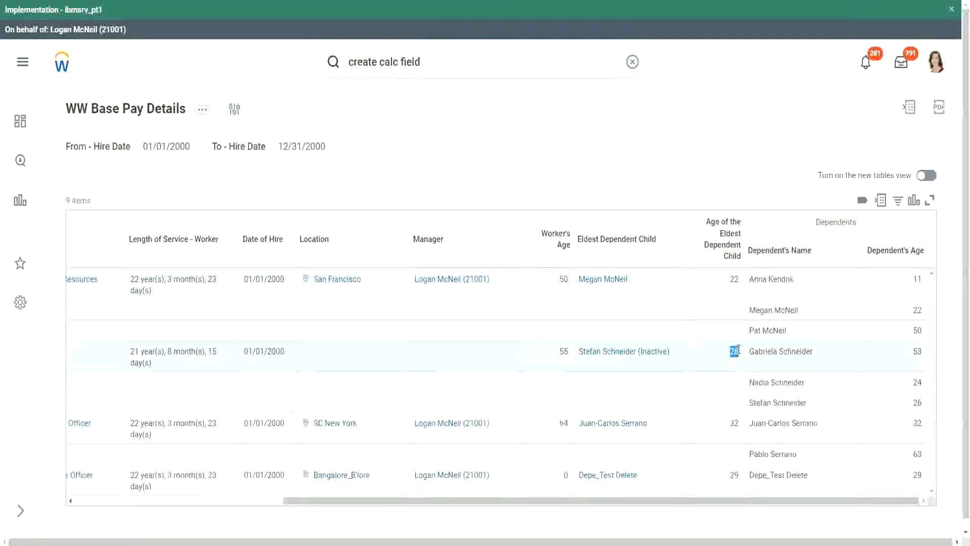
pyautogui.doubleClick(733, 424)
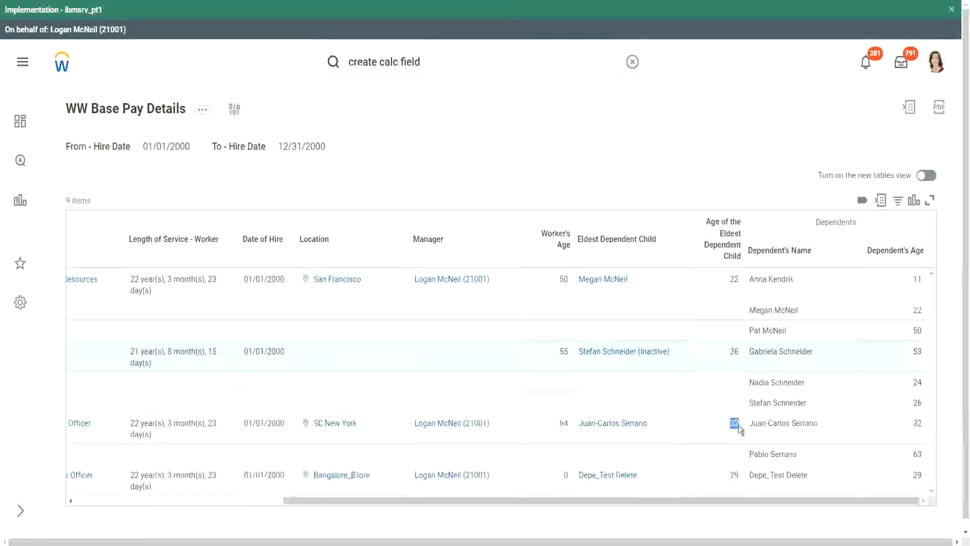
pyautogui.doubleClick(917, 423)
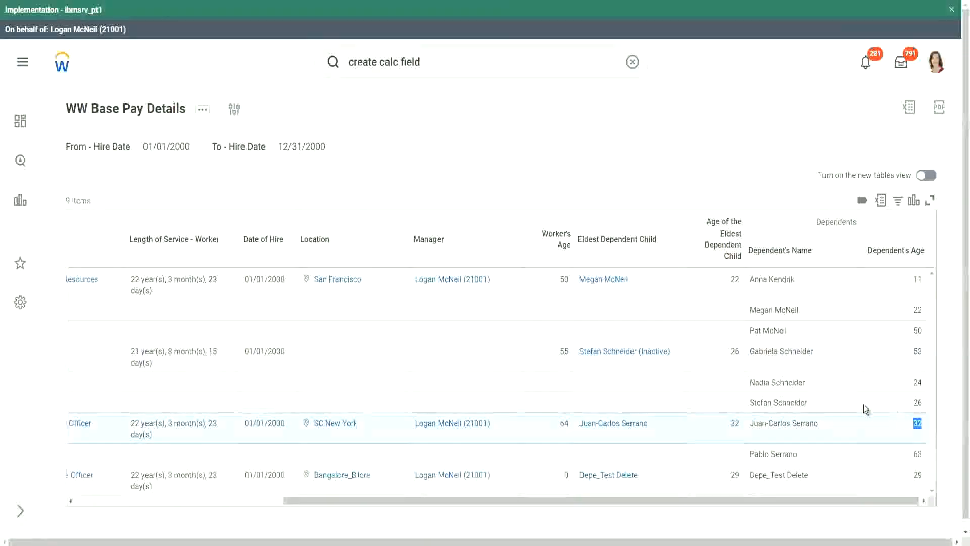
pyautogui.doubleClick(729, 477)
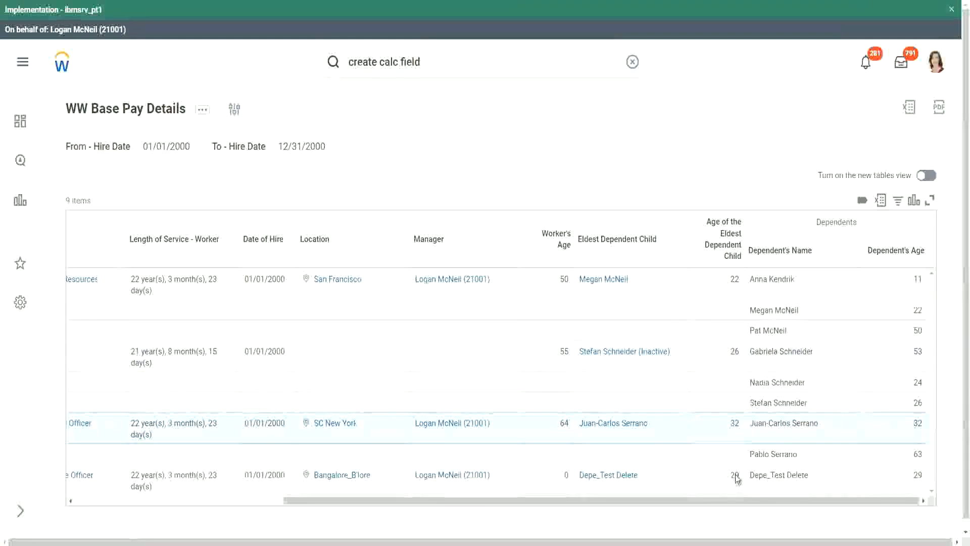
pyautogui.doubleClick(918, 475)
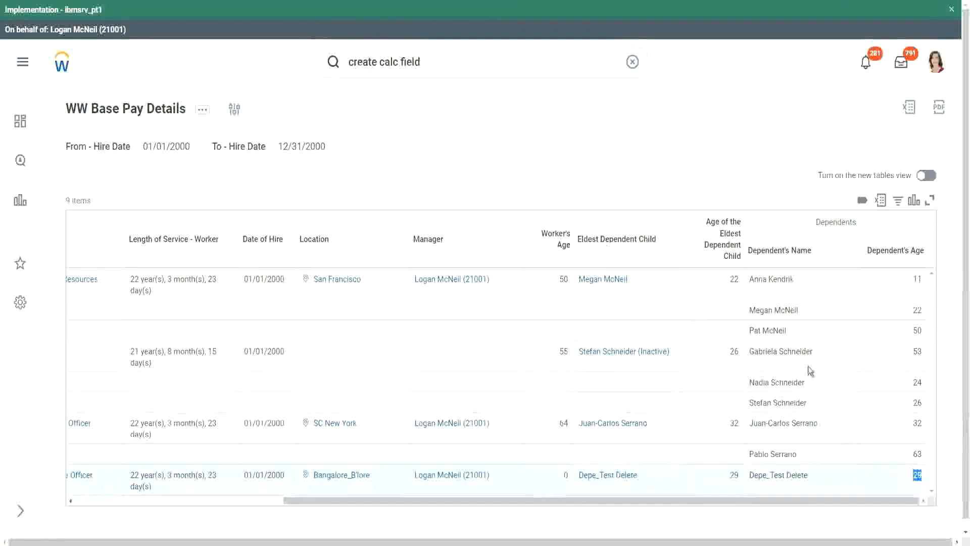
pyautogui.click(728, 151)
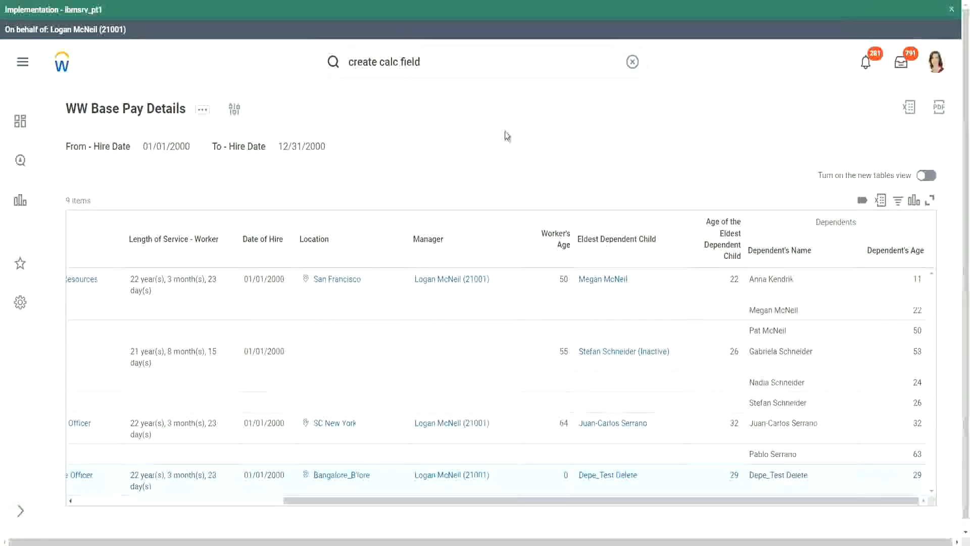
# Edit the report and add a filter condition on the CF-WW-LRV-Age of the eldest Dependent Child field.
pyautogui.click(202, 112)
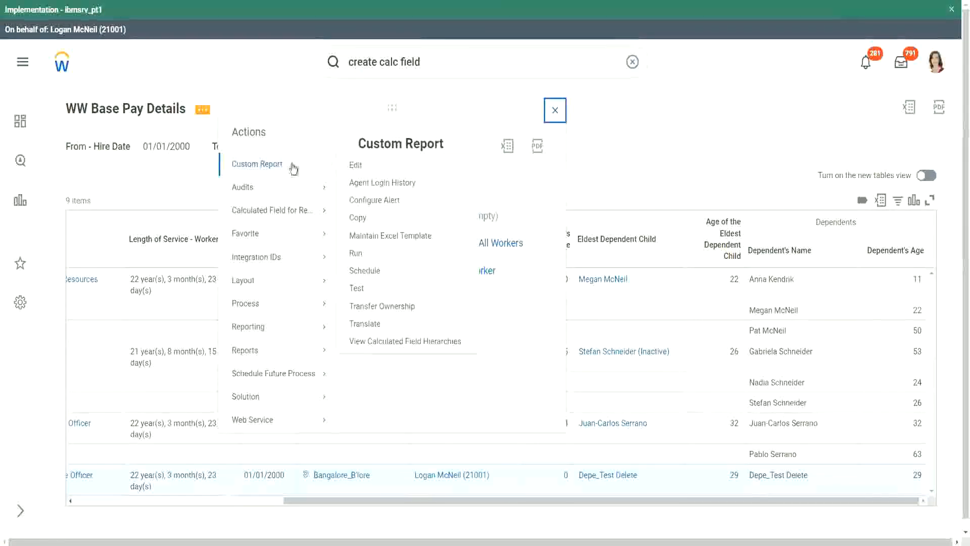
pyautogui.click(356, 167)
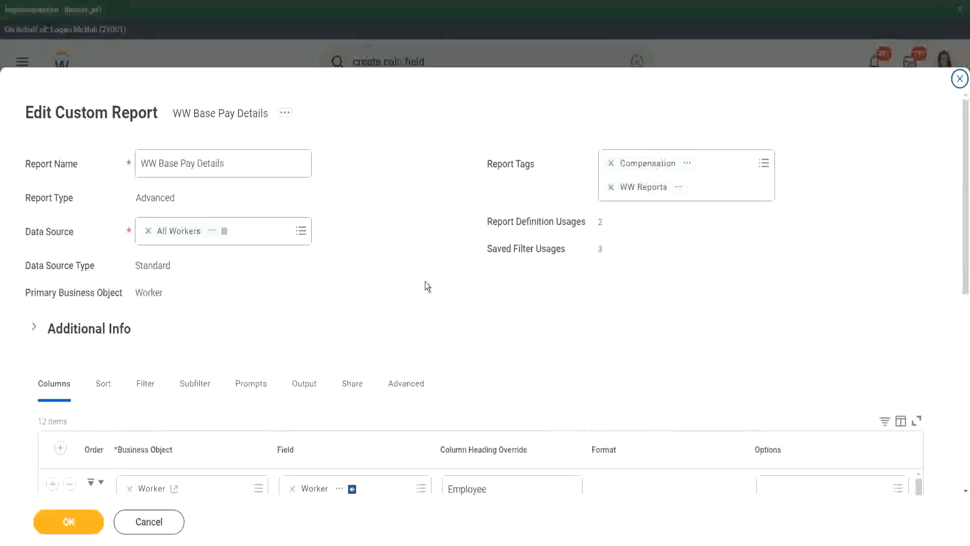
pyautogui.scroll(-3, 580, 147)
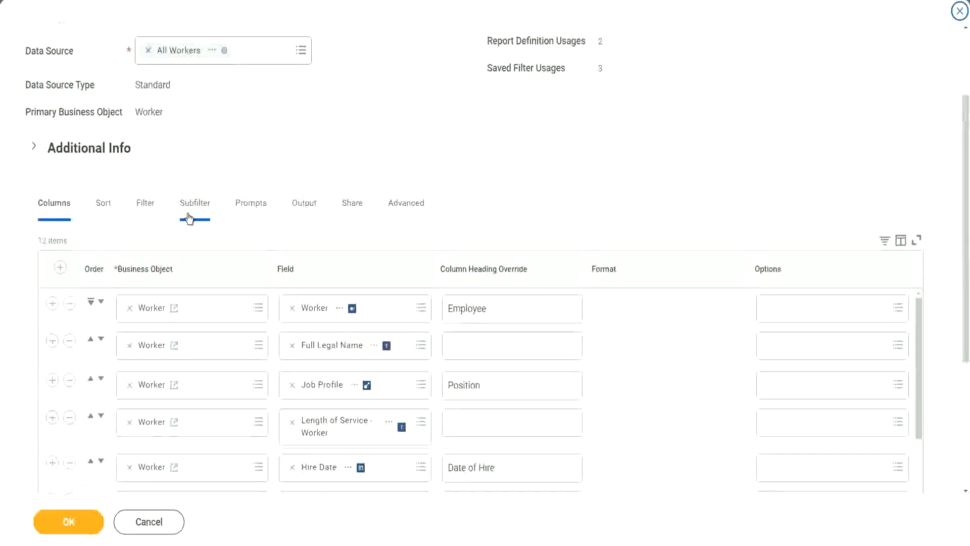
pyautogui.click(146, 204)
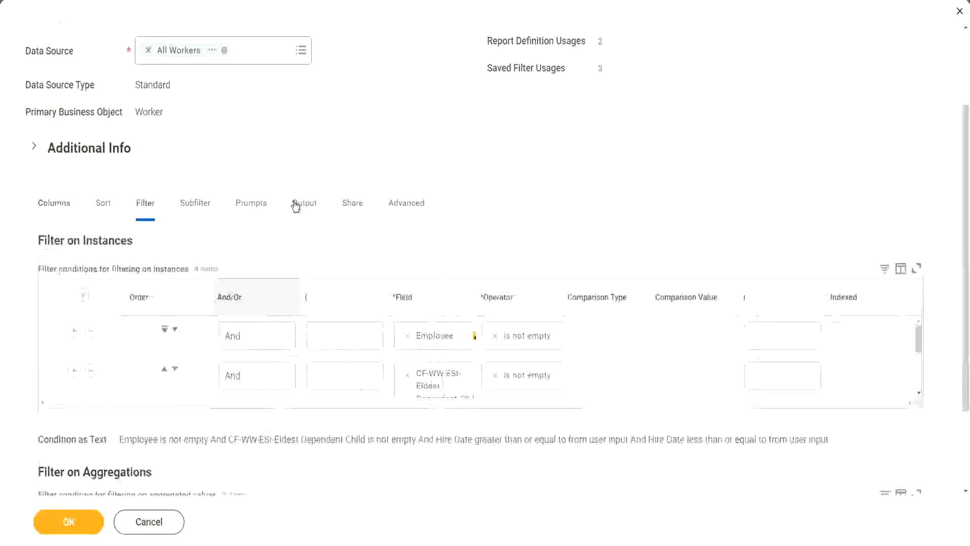
pyautogui.click(52, 370)
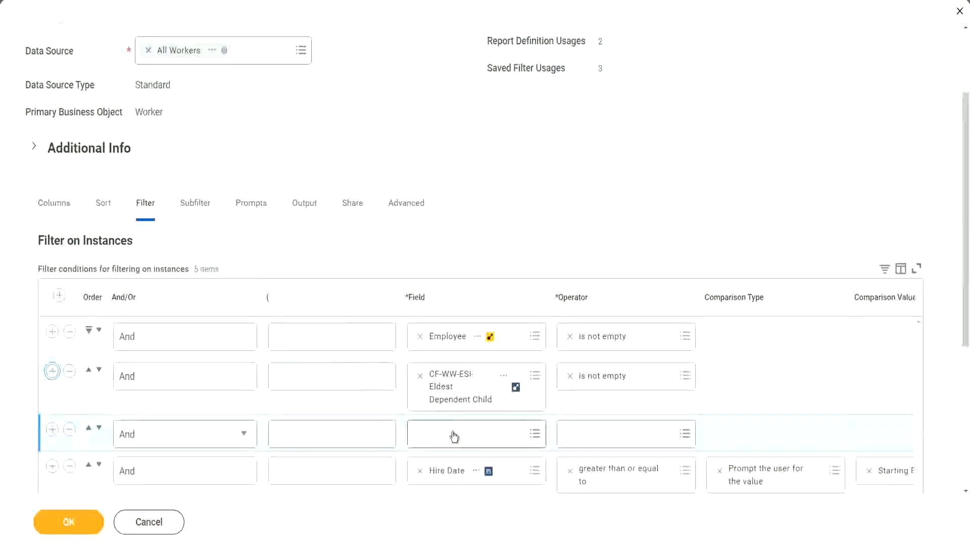
pyautogui.click(454, 431)
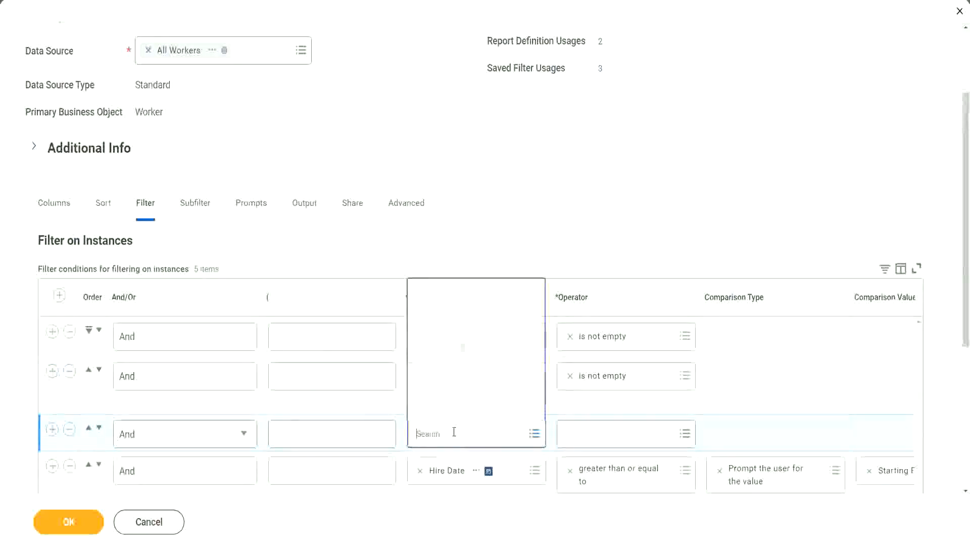
pyautogui.click(474, 292)
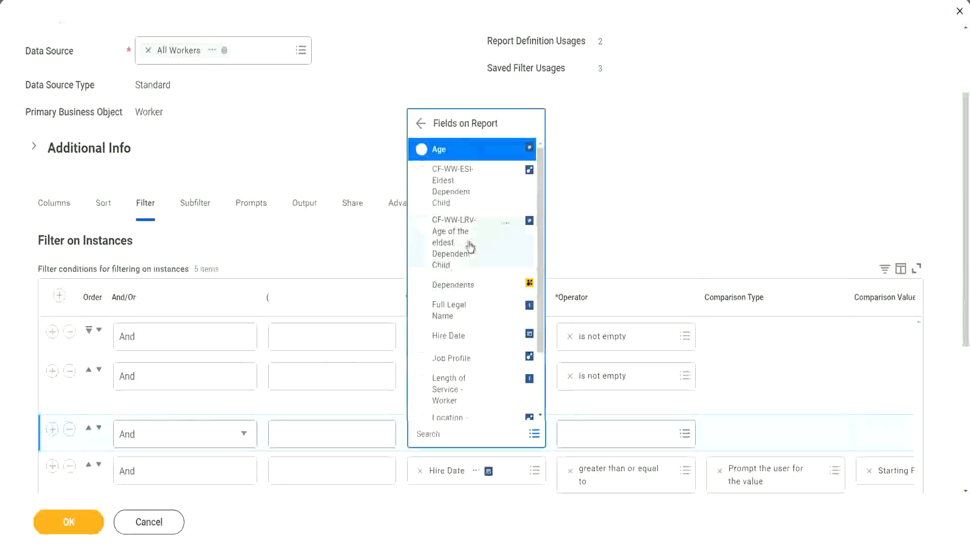
pyautogui.click(439, 243)
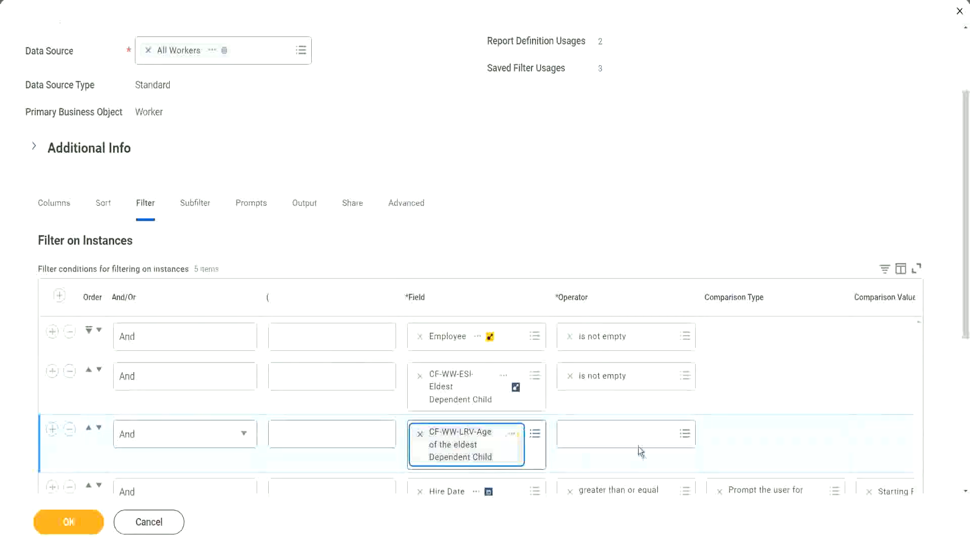
# Set the new condition to less than or equal to 30 and save the report.
pyautogui.click(629, 432)
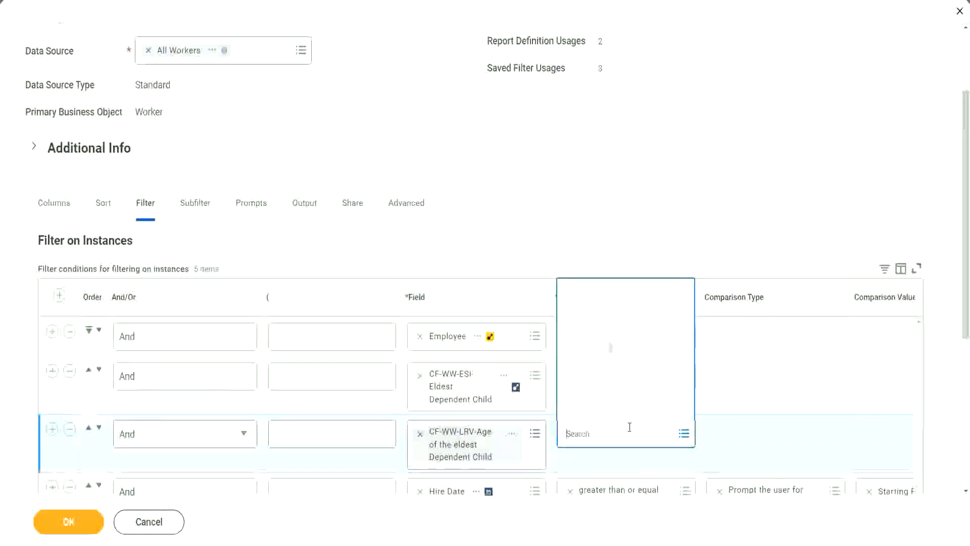
pyautogui.click(620, 384)
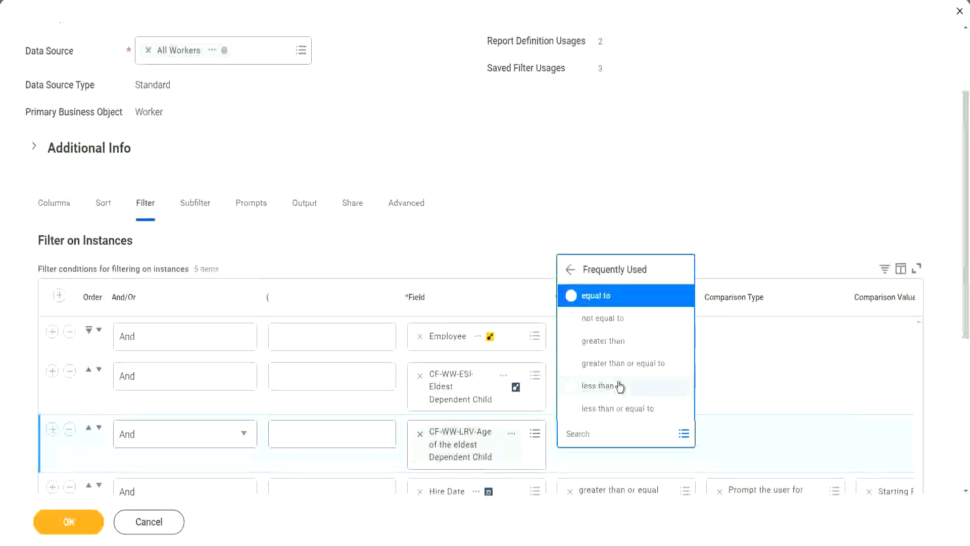
pyautogui.click(624, 410)
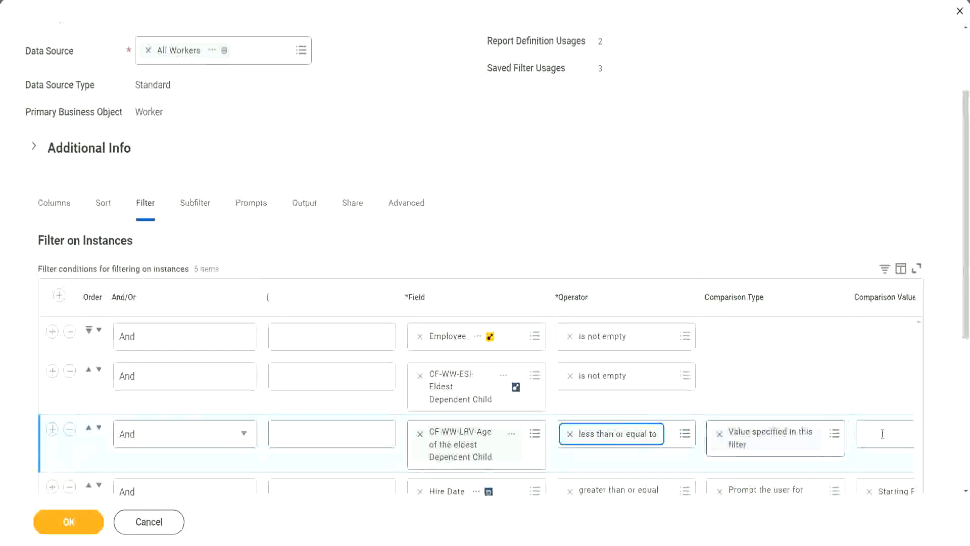
pyautogui.scroll(-2, 517, 459)
pyautogui.moveTo(517, 460); pyautogui.dragTo(786, 423)
pyautogui.click(712, 318)
pyautogui.write('30')
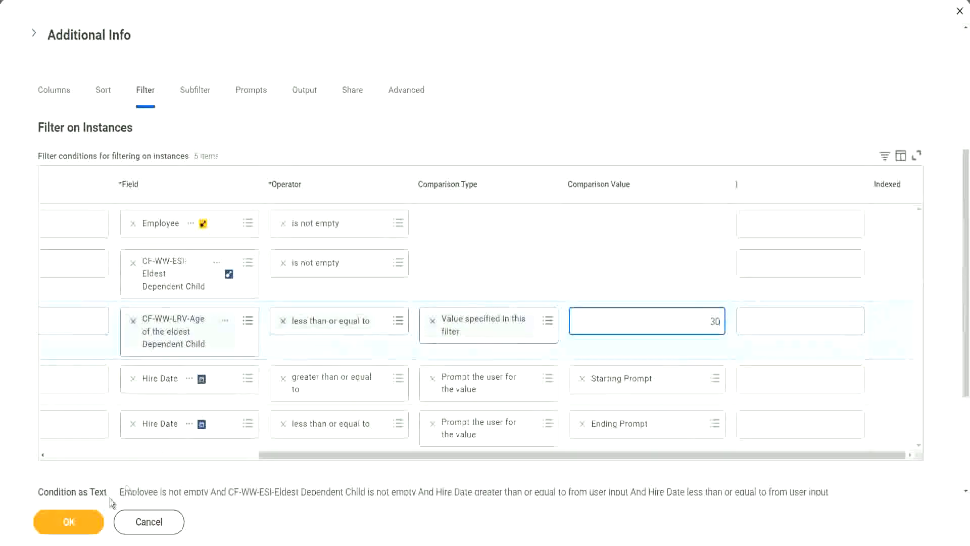
pyautogui.click(67, 533)
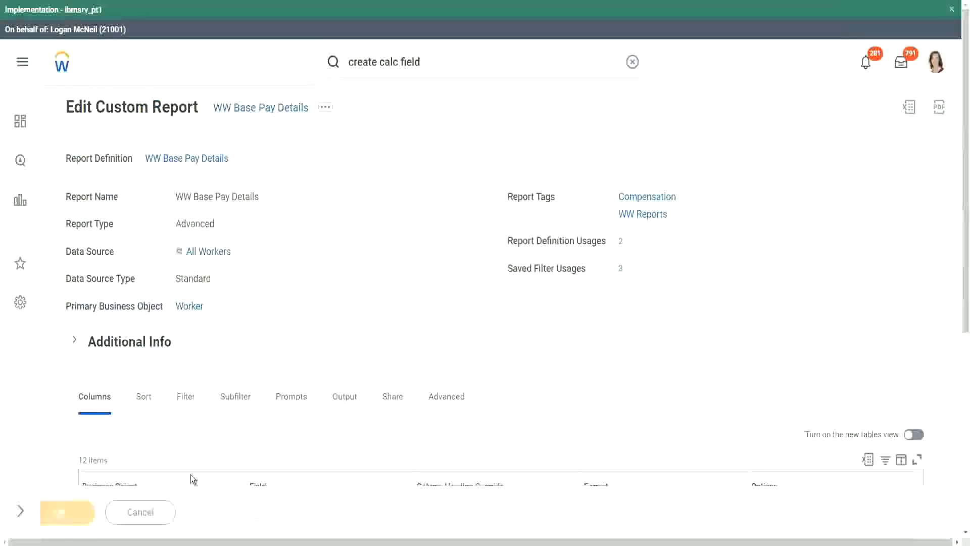
# Run the report using a saved filter with hire dates 01/01/2000 to 12/31/2000.
pyautogui.click(107, 519)
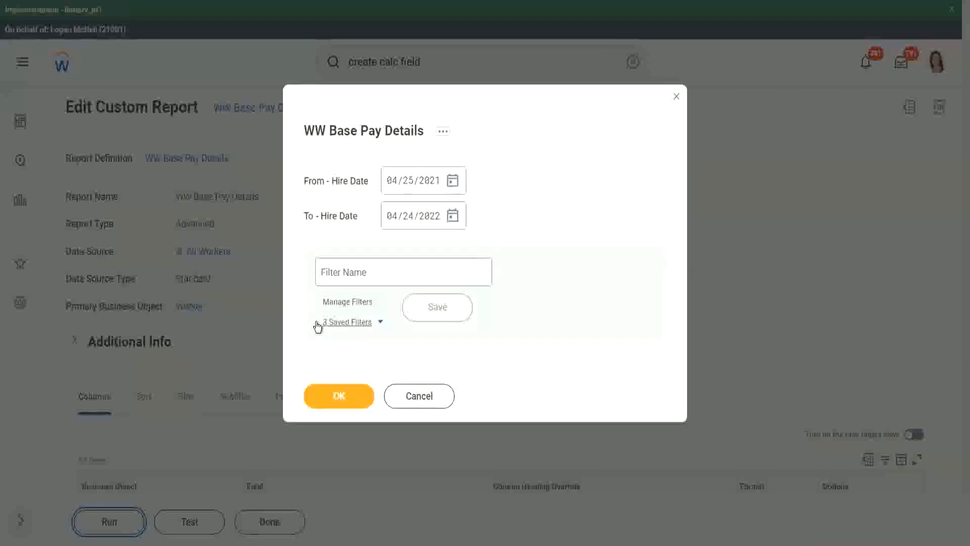
pyautogui.click(379, 323)
pyautogui.click(379, 373)
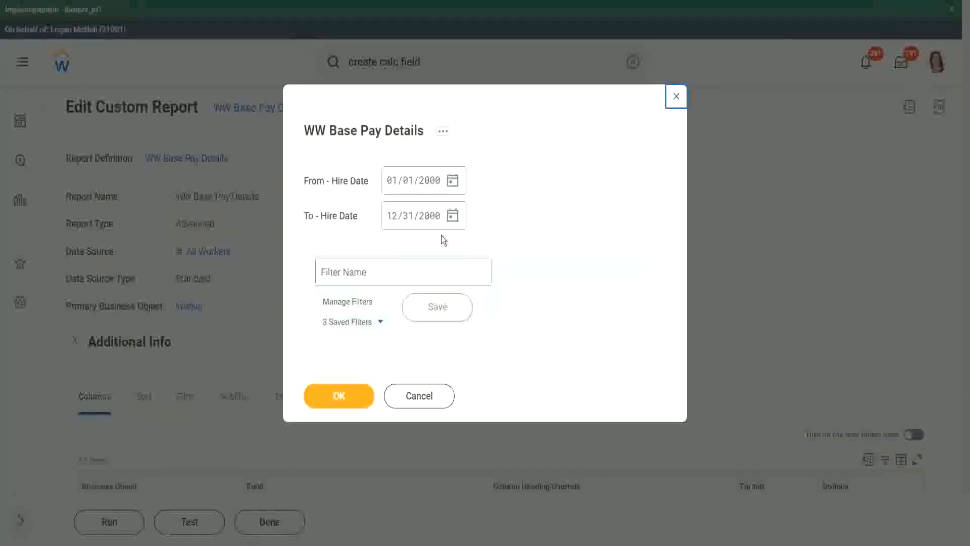
pyautogui.click(337, 397)
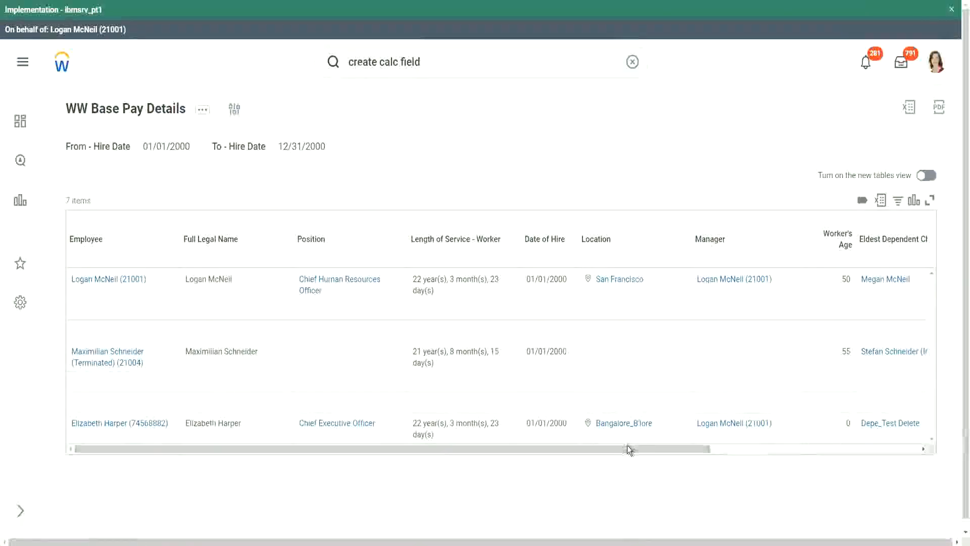
# Review the filtered results' Age of the Eldest Dependent Child values.
pyautogui.moveTo(627, 448); pyautogui.dragTo(829, 458)
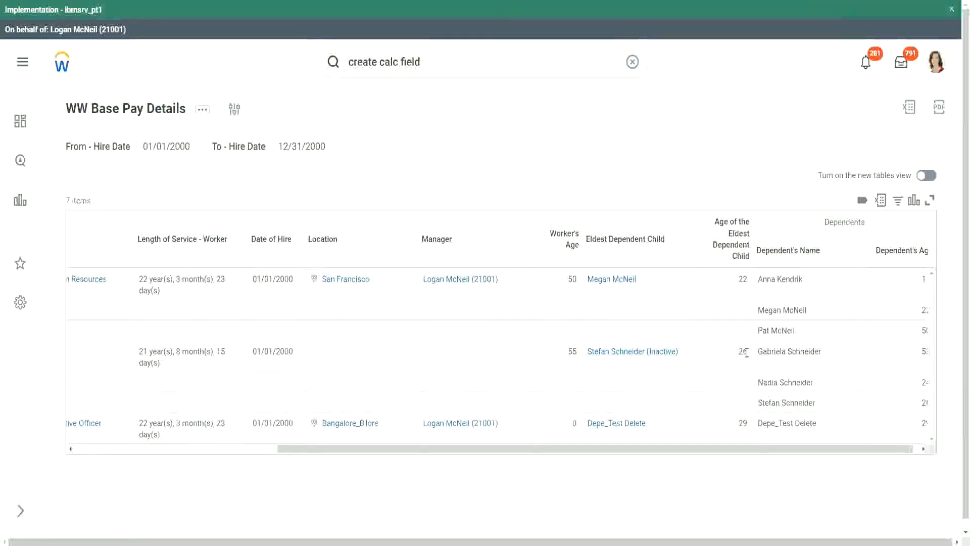
pyautogui.doubleClick(741, 423)
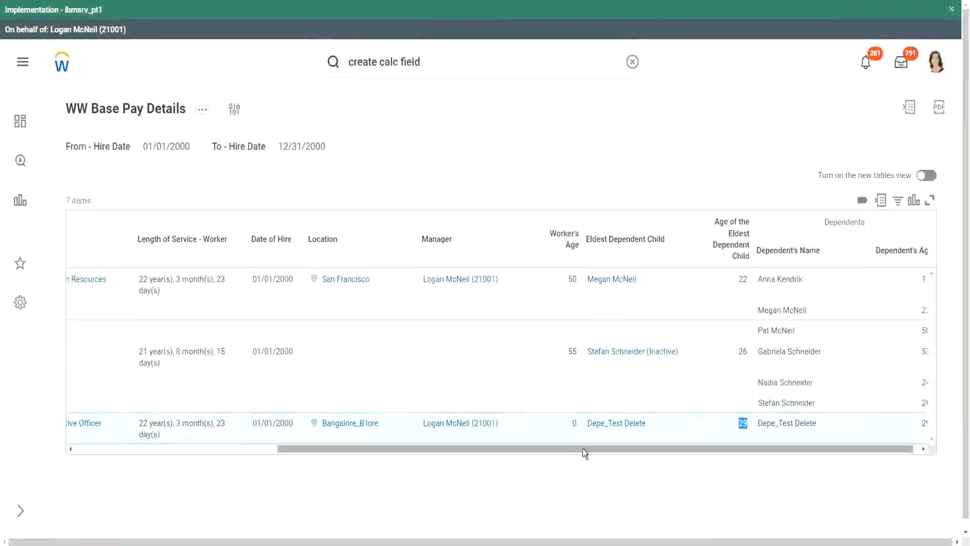
pyautogui.moveTo(583, 447); pyautogui.dragTo(277, 453)
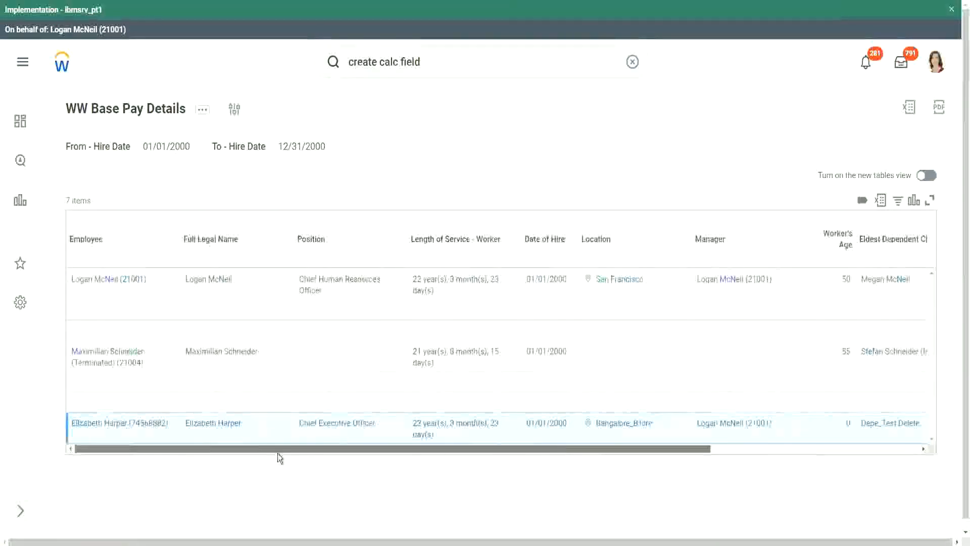